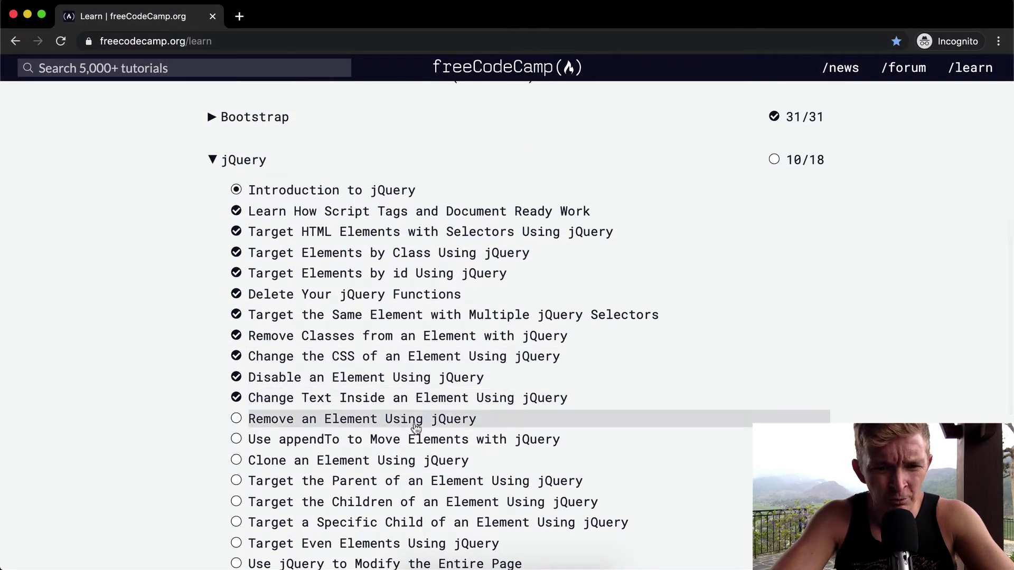
Open the 'Remove an Element Using jQuery' challenge from the jQuery section of /learn.
{"action": "left_click", "coordinate": [416, 423]}
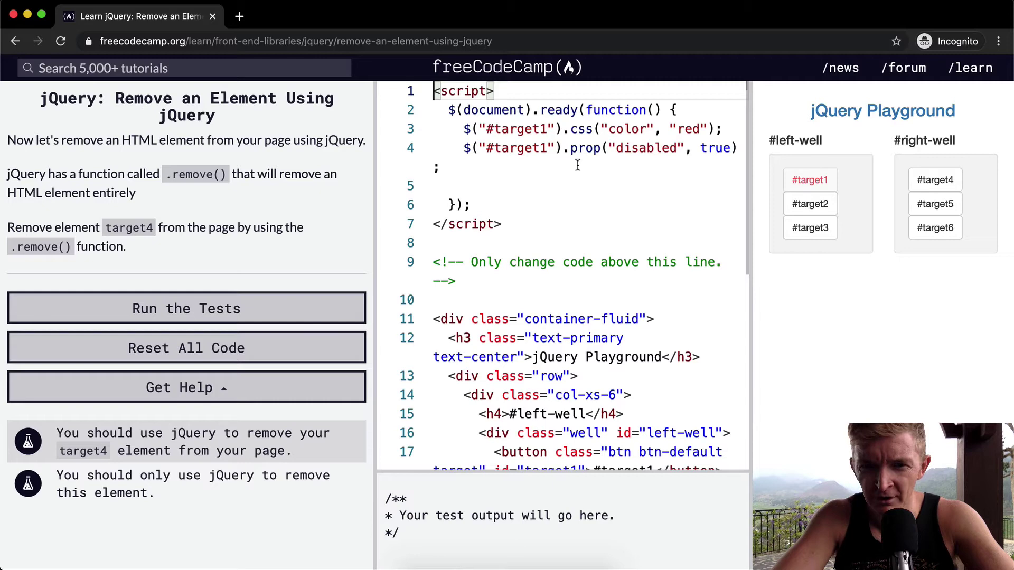
Widen the editor and add line 5 $('#target4').remove(); inside the document ready function.
{"action": "left_click", "coordinate": [571, 148]}
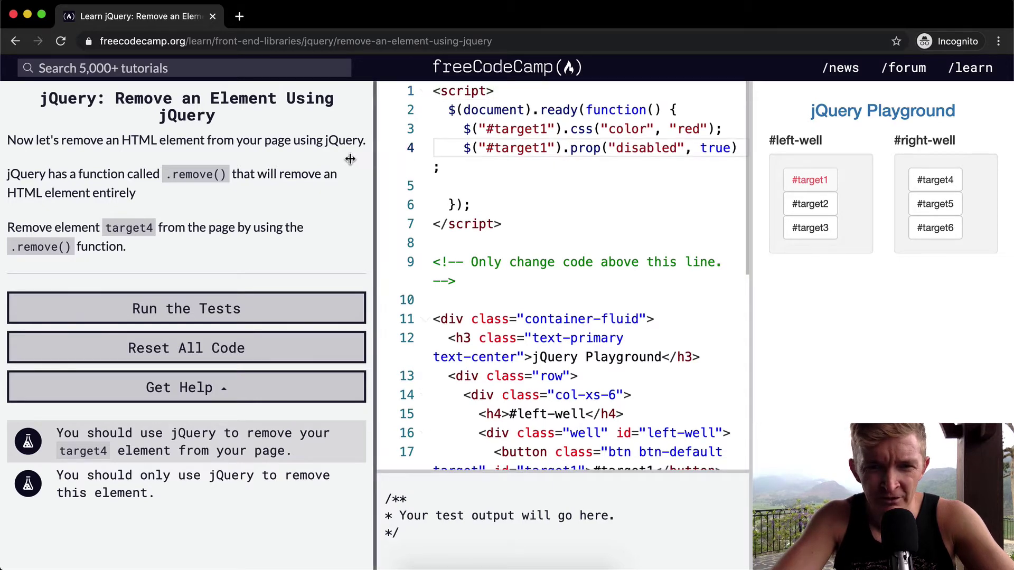
{"action": "left_click_drag", "start_coordinate": [372, 158], "coordinate": [246, 159]}
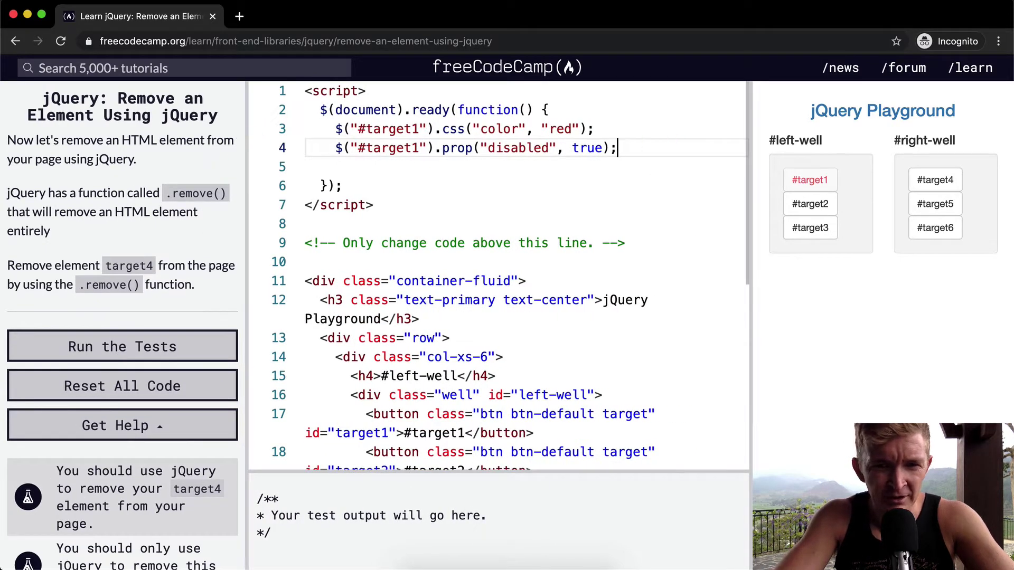
{"action": "key", "text": "Return"}
{"action": "type", "text": "$("}
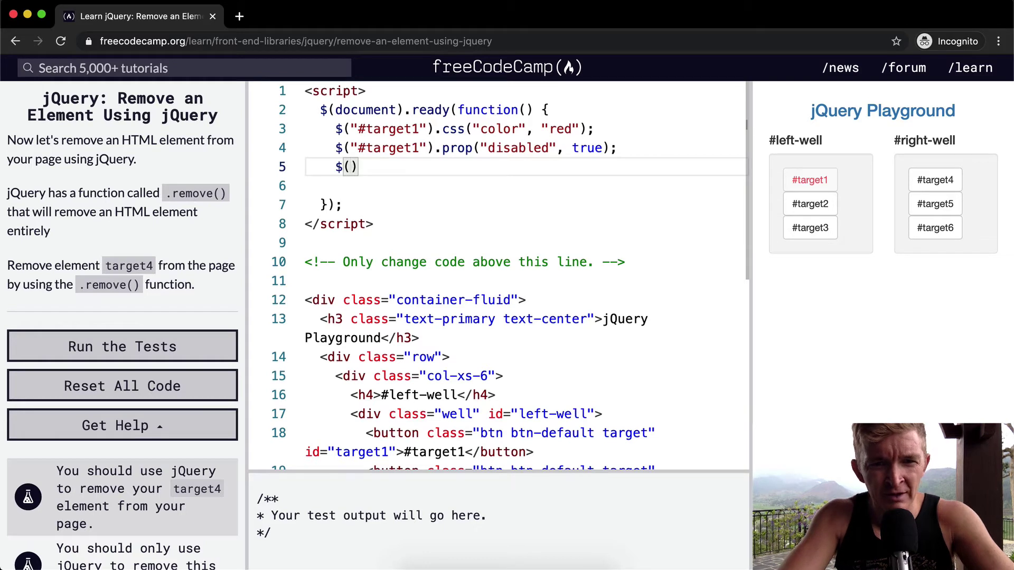
{"action": "type", "text": "'"}
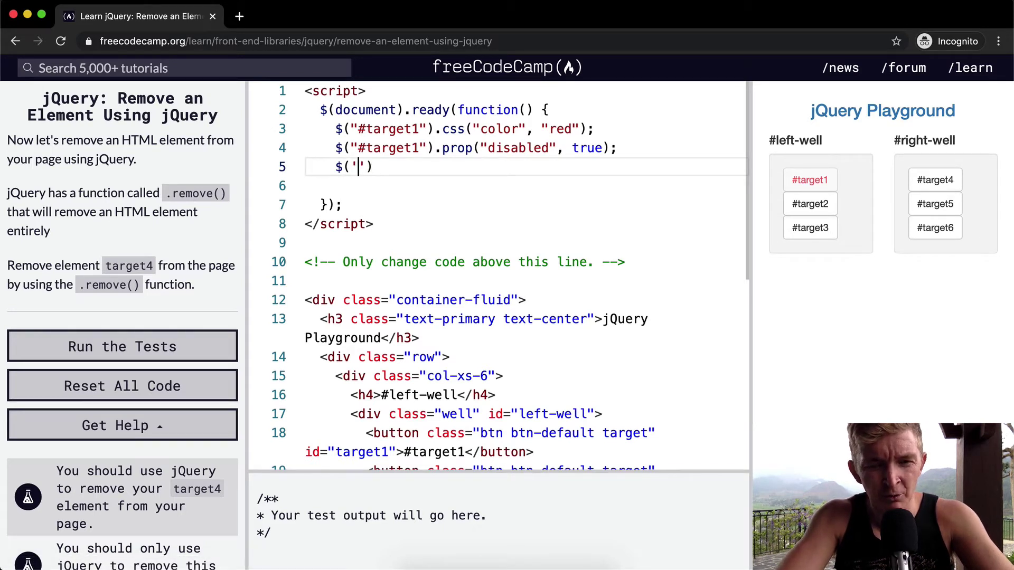
{"action": "type", "text": "#target"}
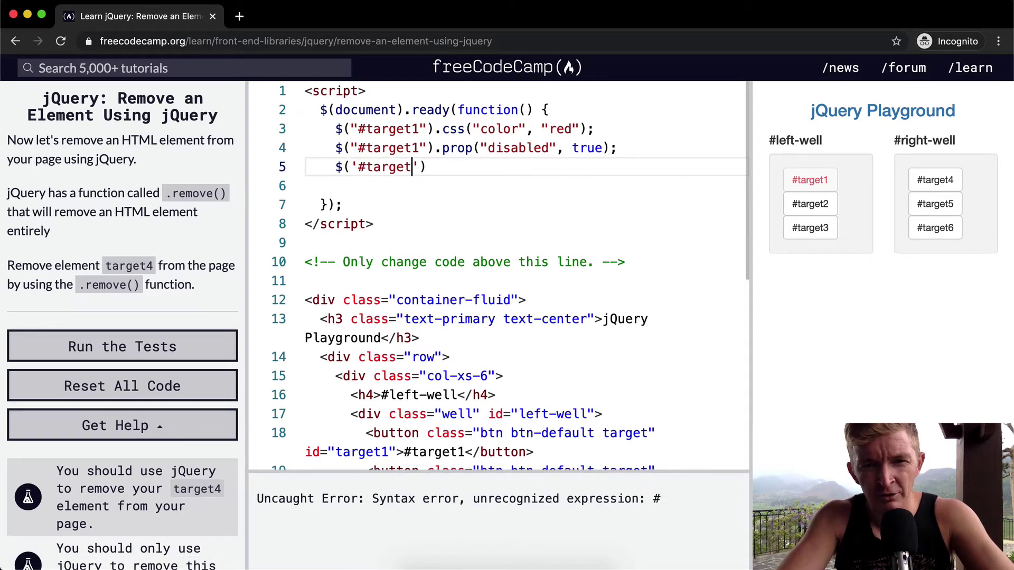
{"action": "type", "text": "4"}
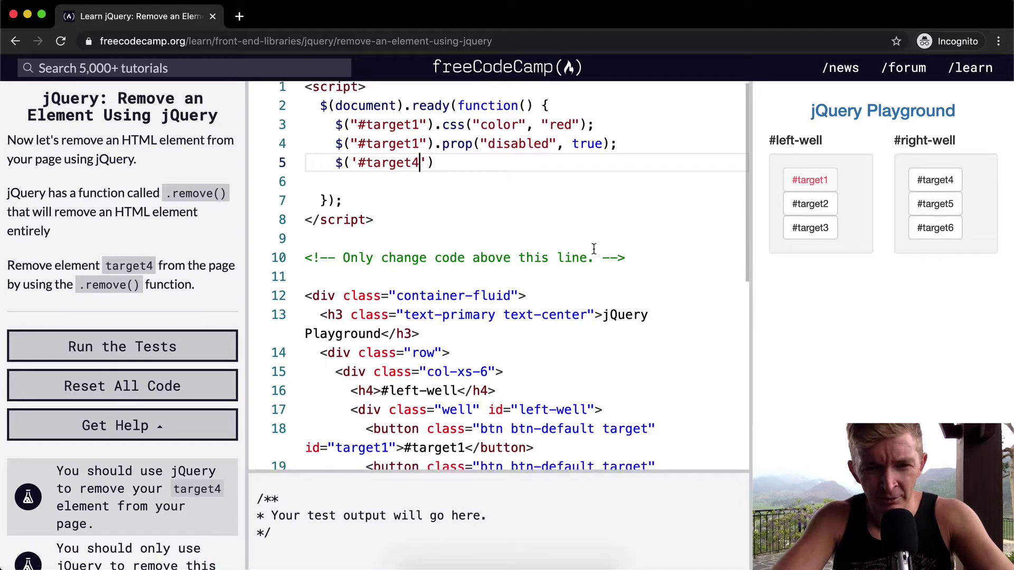
{"action": "scroll", "coordinate": [593, 249], "scroll_direction": "down", "scroll_amount": 5}
{"action": "scroll", "coordinate": [475, 373], "scroll_direction": "down", "scroll_amount": 2}
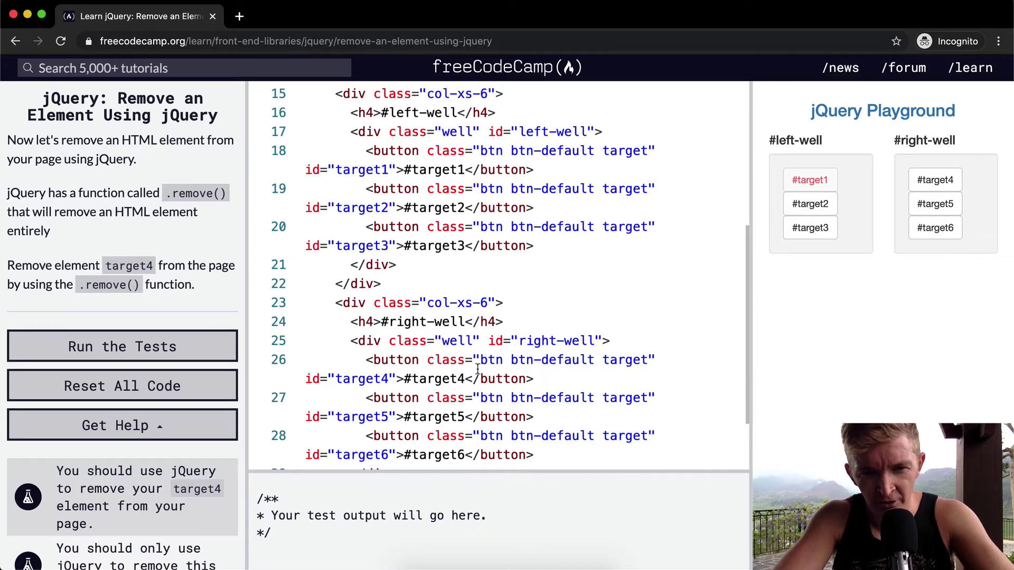
{"action": "scroll", "coordinate": [477, 371], "scroll_direction": "up", "scroll_amount": 7}
{"action": "left_click", "coordinate": [467, 167]}
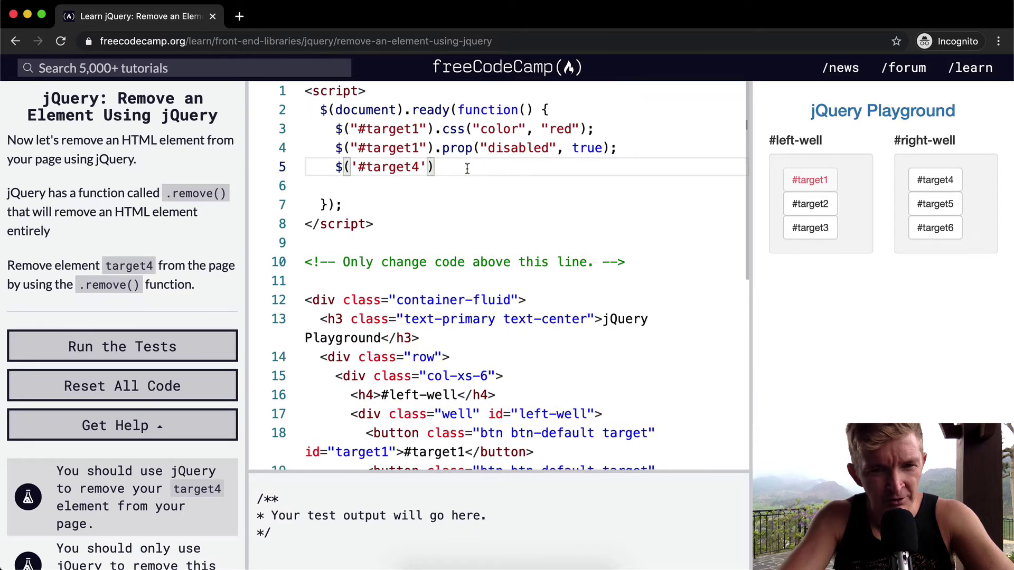
{"action": "type", "text": ".re"}
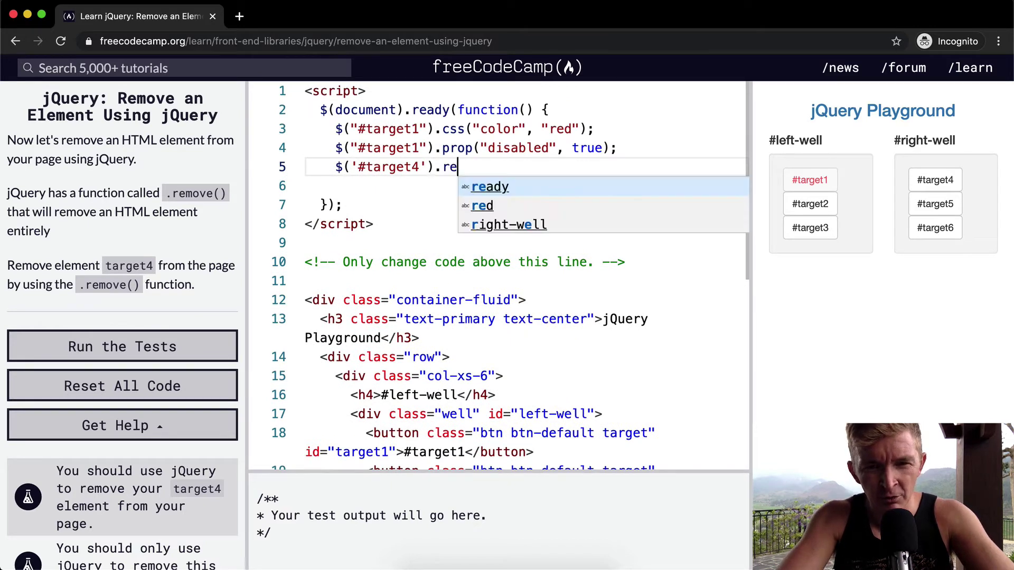
{"action": "type", "text": "move();"}
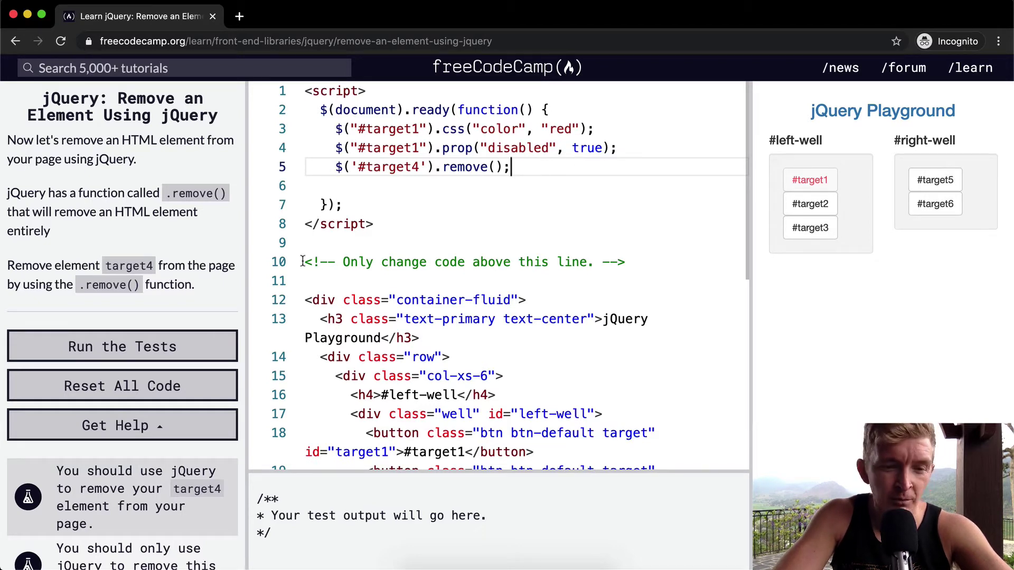
{"action": "scroll", "coordinate": [161, 312], "scroll_direction": "down", "scroll_amount": 1}
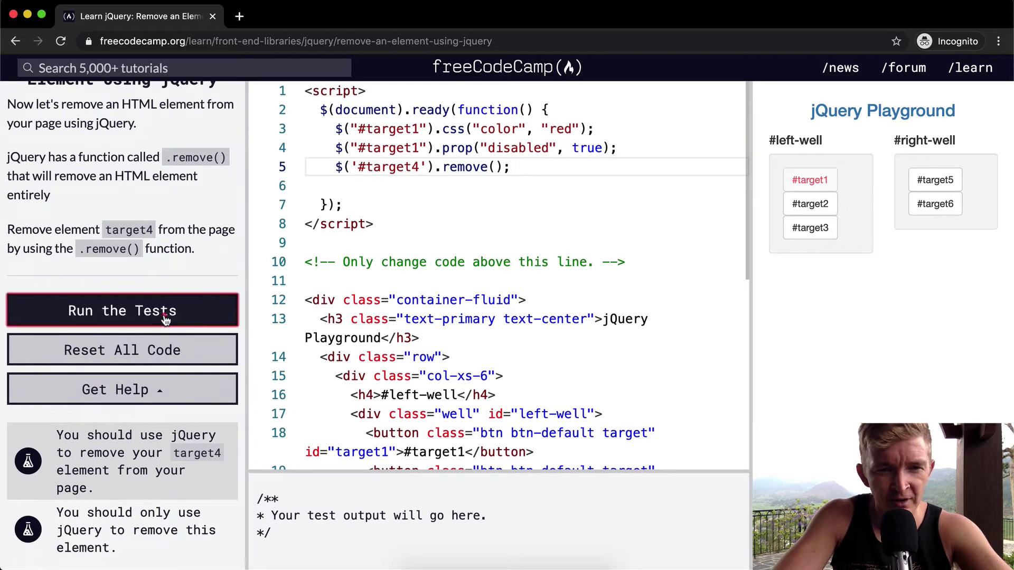
Run the tests so both requirements pass, and close the success dialog.
{"action": "left_click", "coordinate": [164, 311]}
{"action": "left_click", "coordinate": [807, 95]}
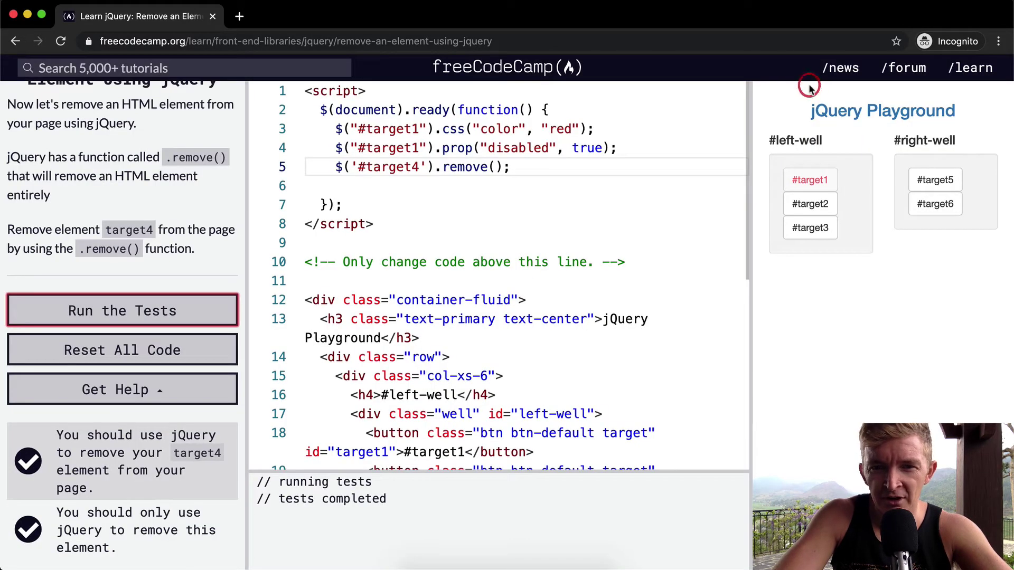
{"action": "left_click", "coordinate": [486, 166]}
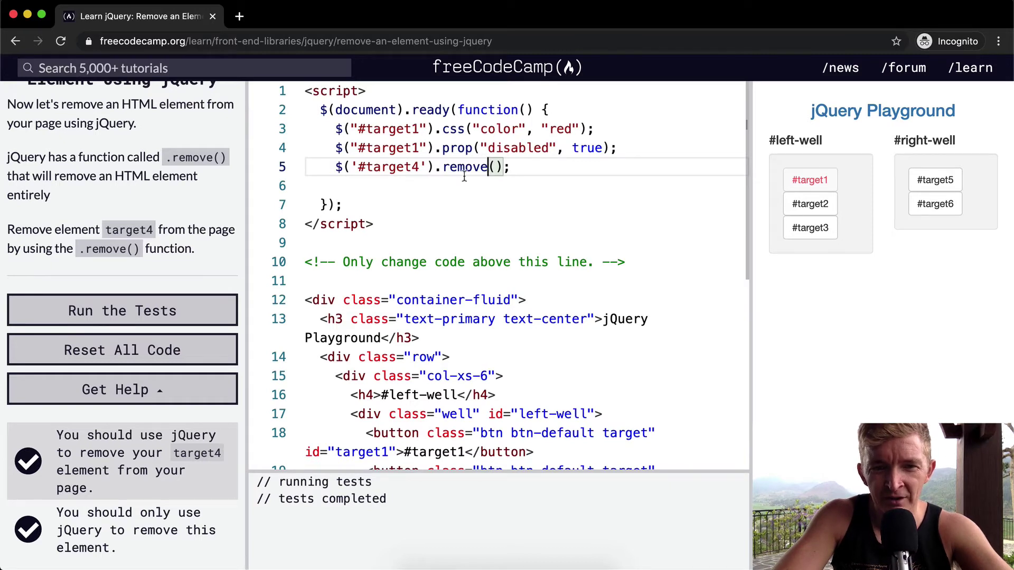
{"action": "left_click_drag", "start_coordinate": [356, 166], "coordinate": [421, 167]}
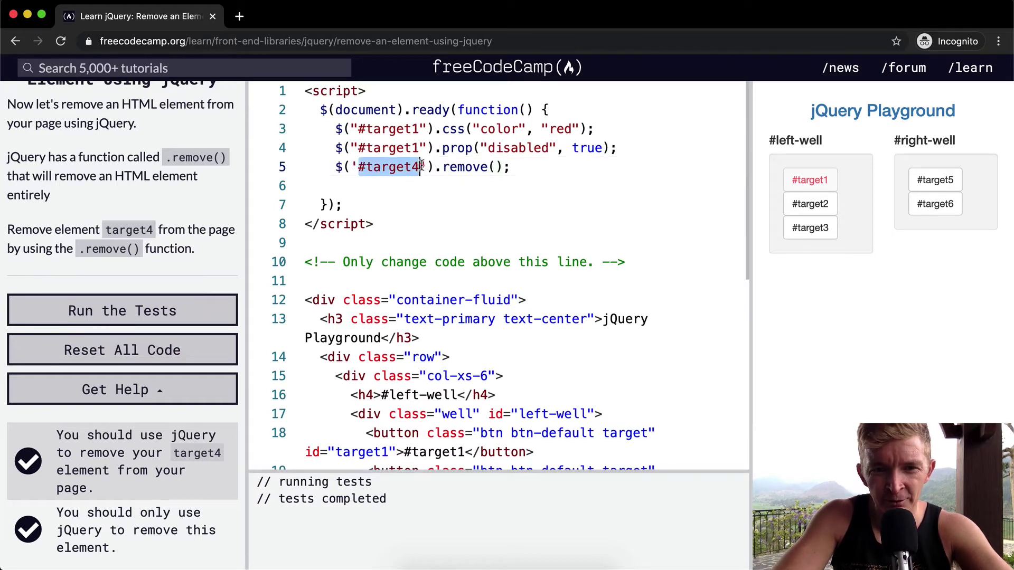
{"action": "type", "text": "."}
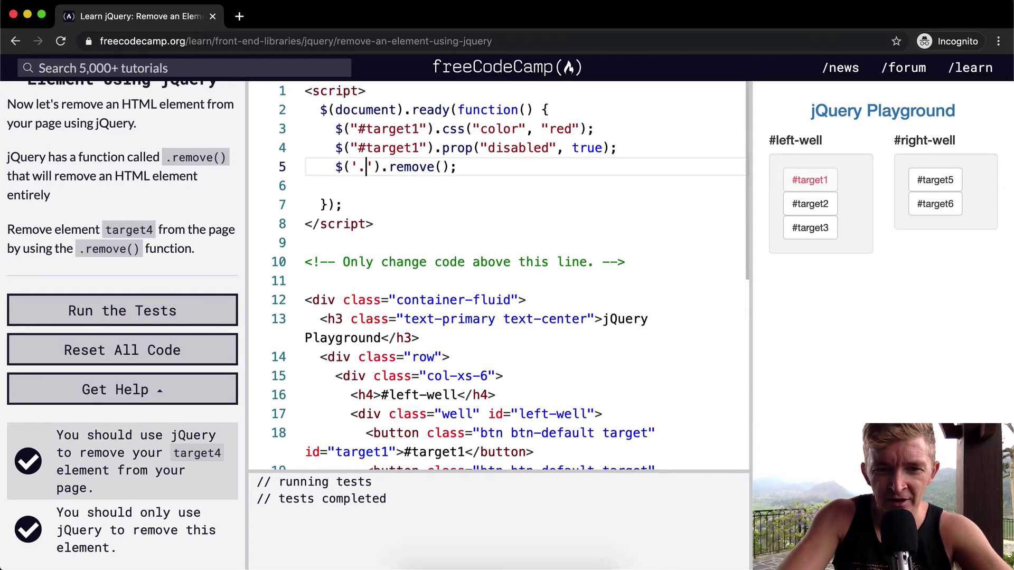
{"action": "type", "text": "containe"}
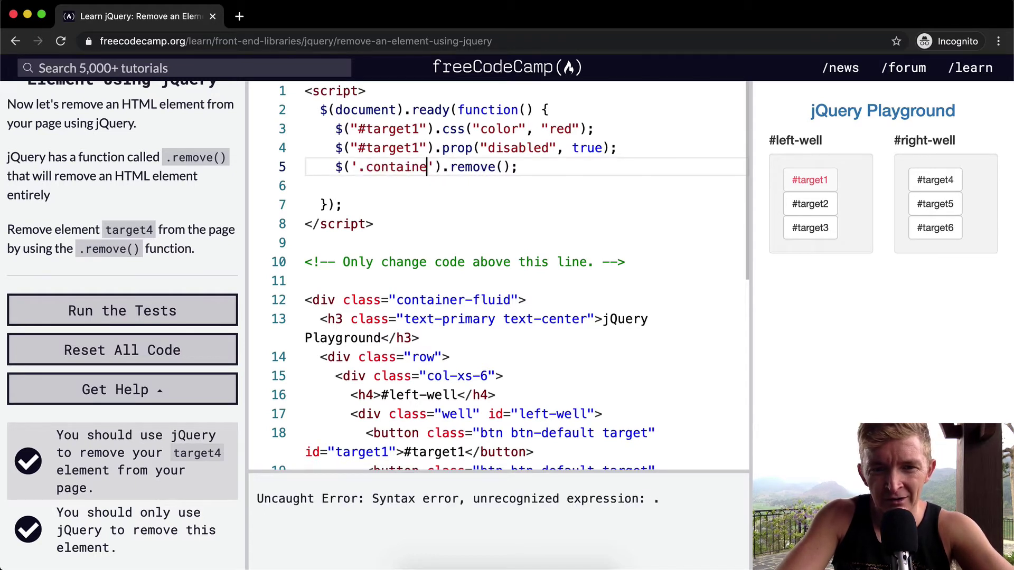
{"action": "type", "text": "r-fluid"}
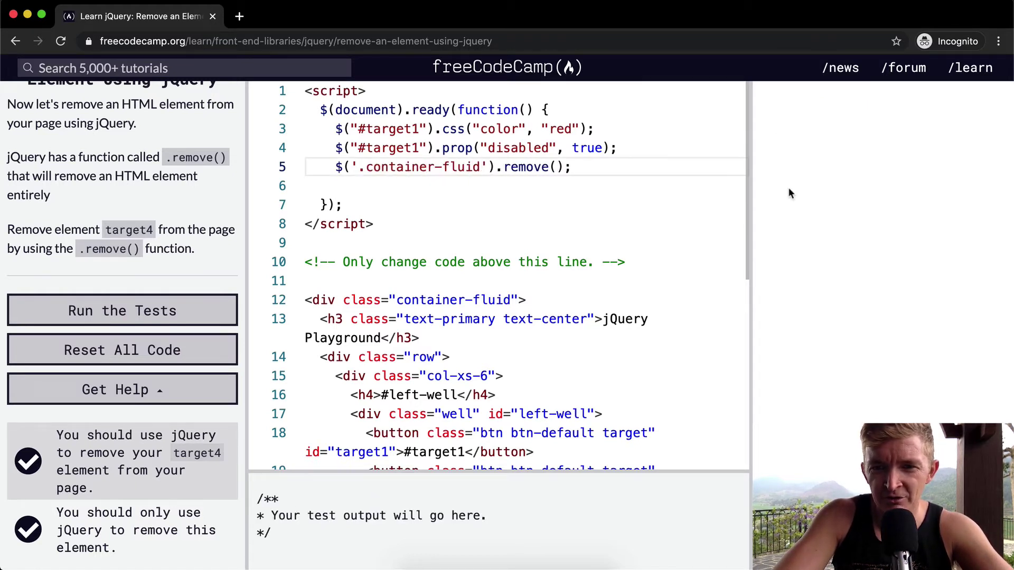
{"action": "left_click", "coordinate": [341, 300]}
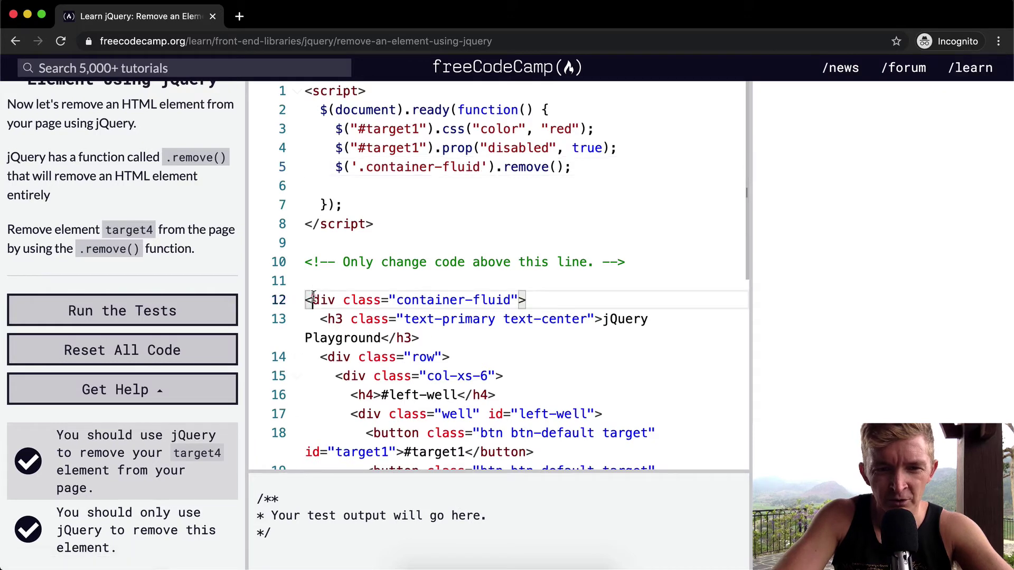
{"action": "scroll", "coordinate": [340, 301], "scroll_direction": "down", "scroll_amount": 10}
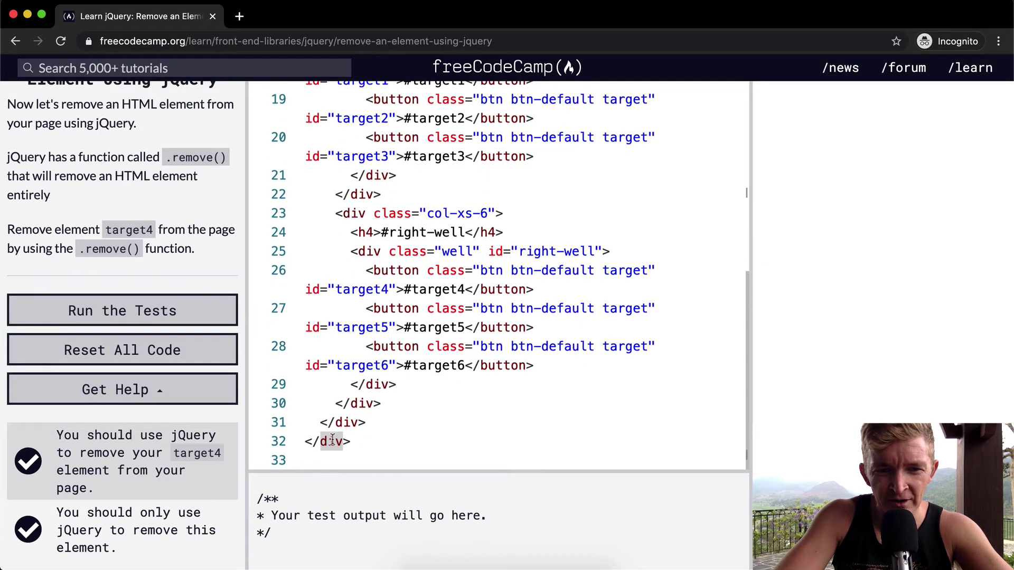
{"action": "scroll", "coordinate": [333, 356], "scroll_direction": "up", "scroll_amount": 10}
{"action": "left_click", "coordinate": [481, 306]}
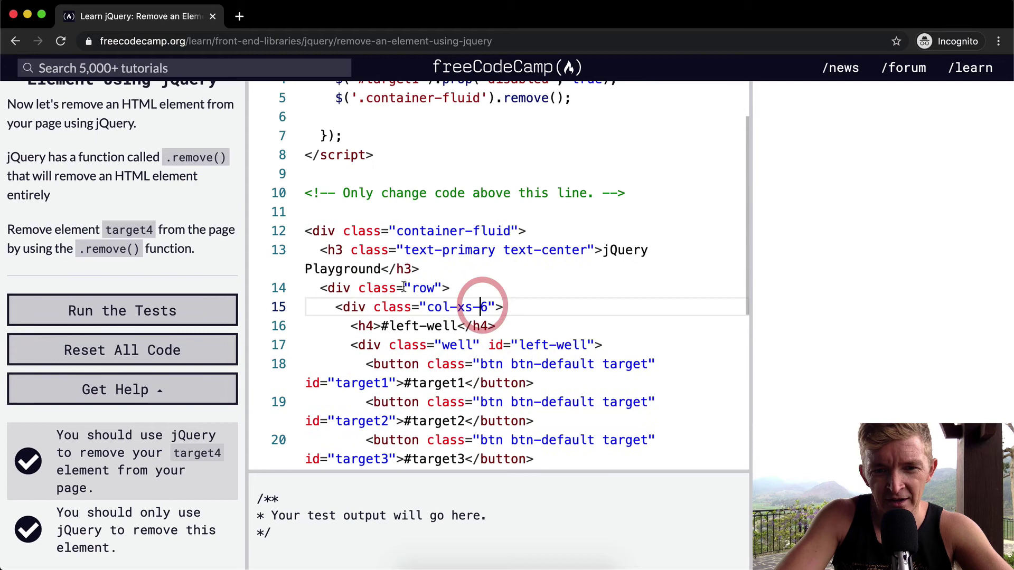
{"action": "scroll", "coordinate": [434, 291], "scroll_direction": "down", "scroll_amount": 3}
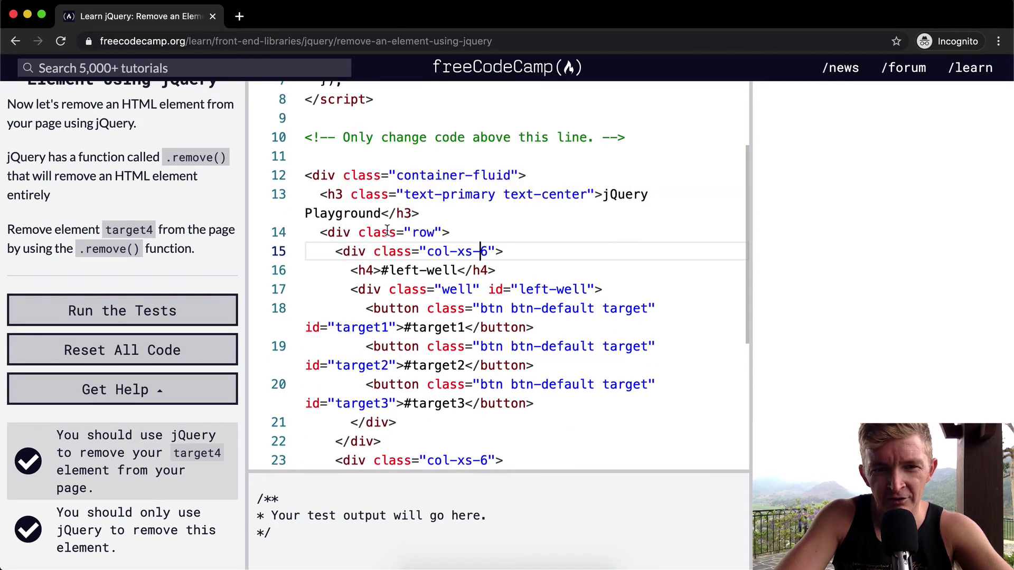
{"action": "scroll", "coordinate": [401, 229], "scroll_direction": "up", "scroll_amount": 5}
Change the line 5 selector from .container-fluid to .row.
{"action": "double_click", "coordinate": [396, 167]}
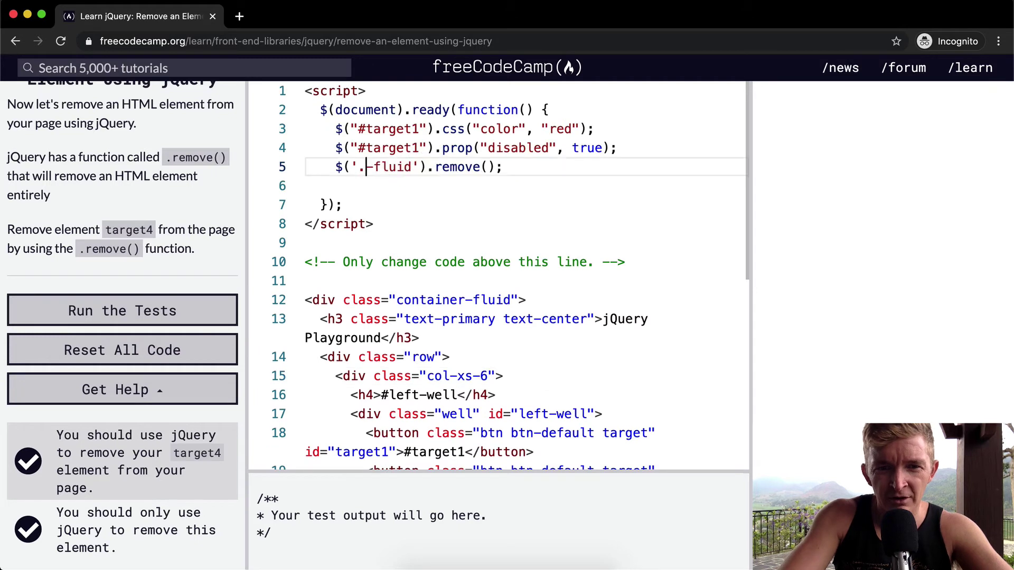
{"action": "key", "text": "BackSpace"}
{"action": "key", "text": "BackSpace"}
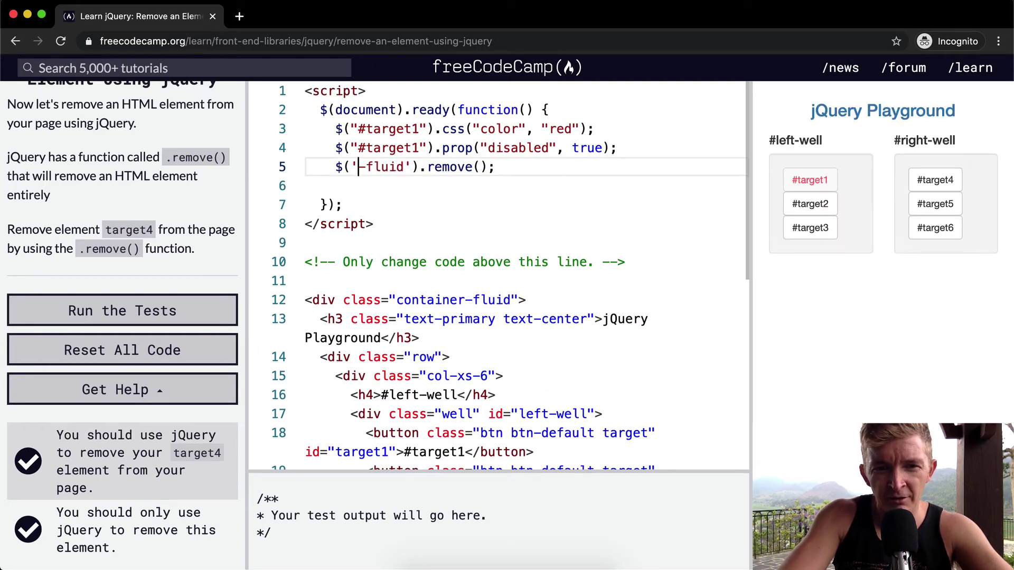
{"action": "type", "text": ".row"}
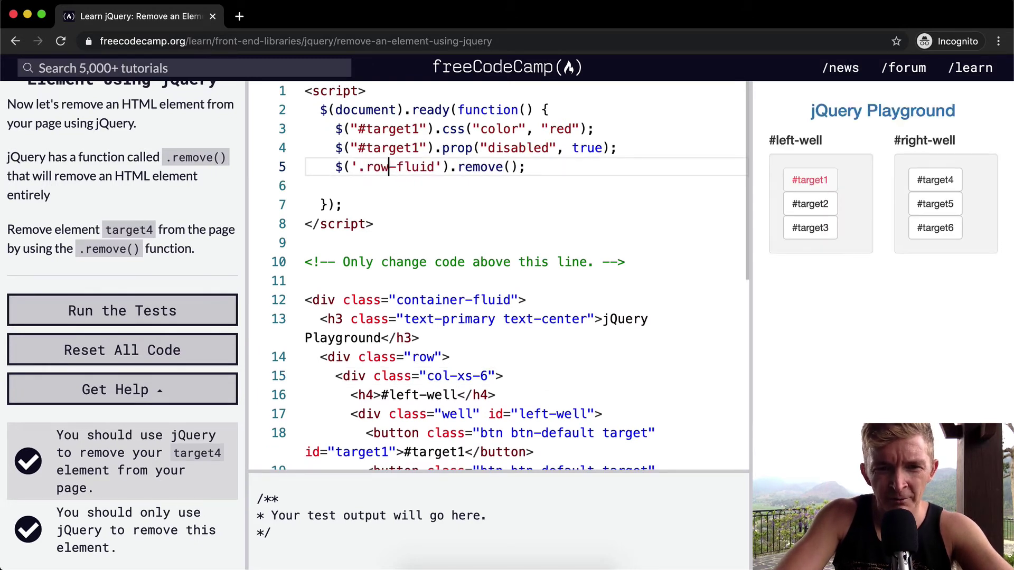
{"action": "key", "text": "Delete"}
{"action": "key", "text": "Delete"}
{"action": "key", "text": "Delete"}
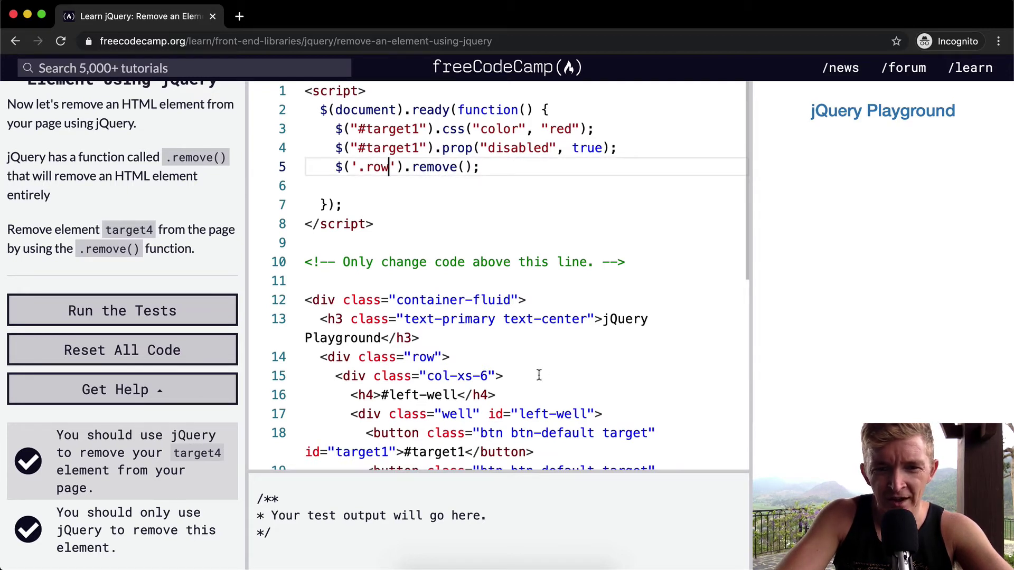
Inspect the container-fluid and row markup on lines 12–32, then return to line 5.
{"action": "left_click", "coordinate": [453, 358]}
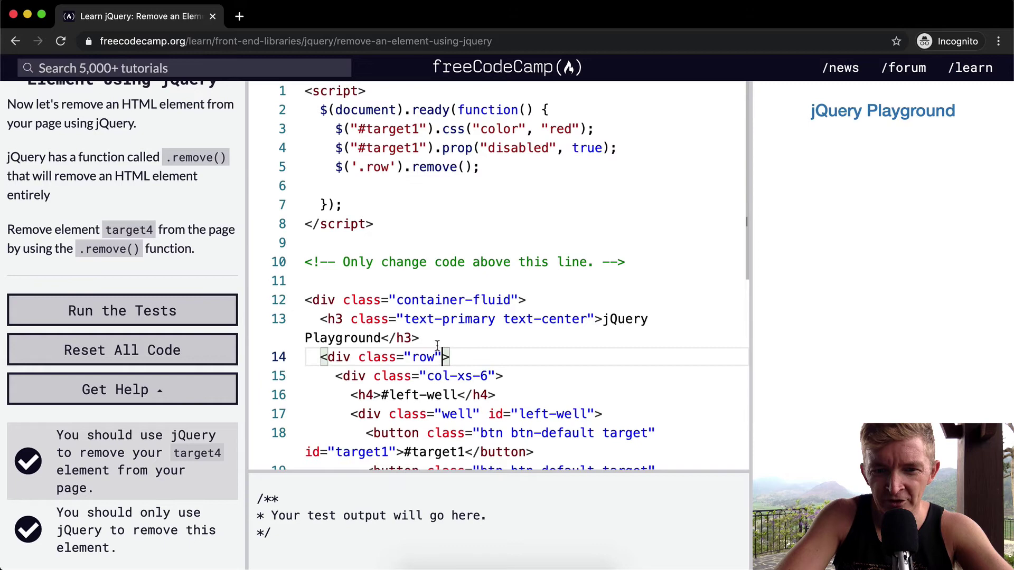
{"action": "left_click_drag", "start_coordinate": [419, 337], "coordinate": [305, 299]}
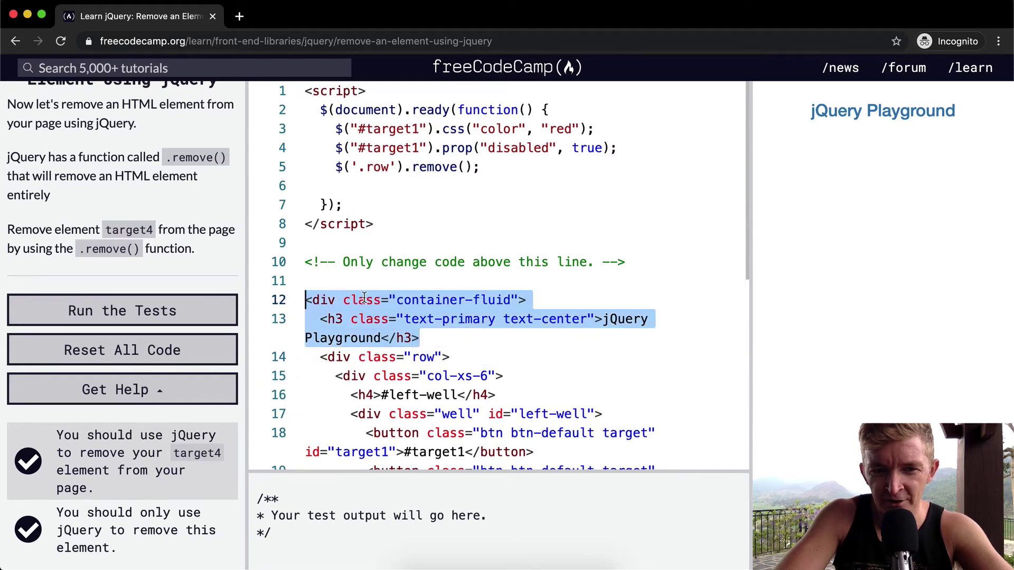
{"action": "scroll", "coordinate": [443, 317], "scroll_direction": "down", "scroll_amount": 10}
{"action": "left_click", "coordinate": [360, 440]}
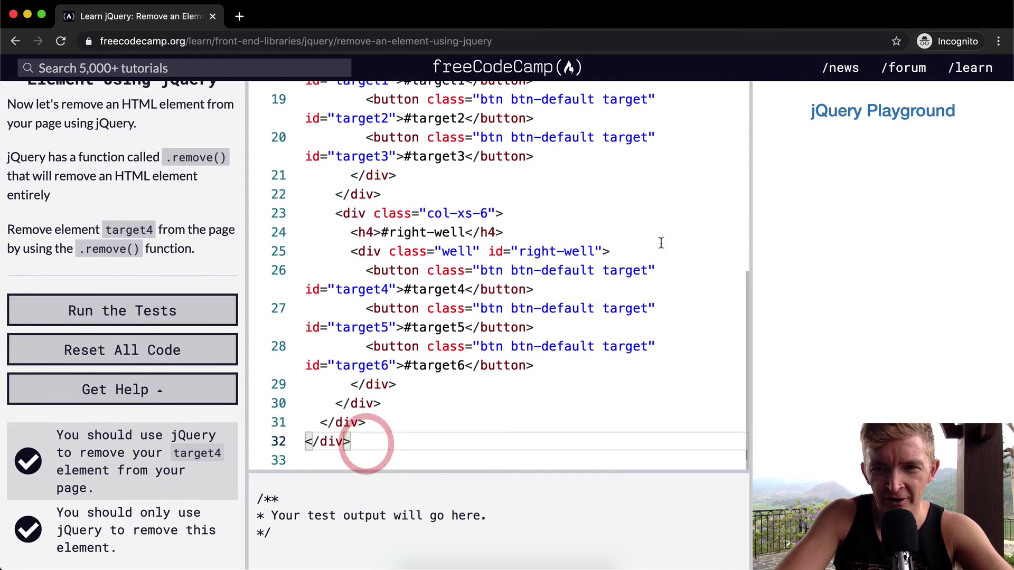
{"action": "scroll", "coordinate": [475, 317], "scroll_direction": "up", "scroll_amount": 6}
{"action": "scroll", "coordinate": [553, 250], "scroll_direction": "up", "scroll_amount": 5}
{"action": "scroll", "coordinate": [546, 238], "scroll_direction": "up", "scroll_amount": 2}
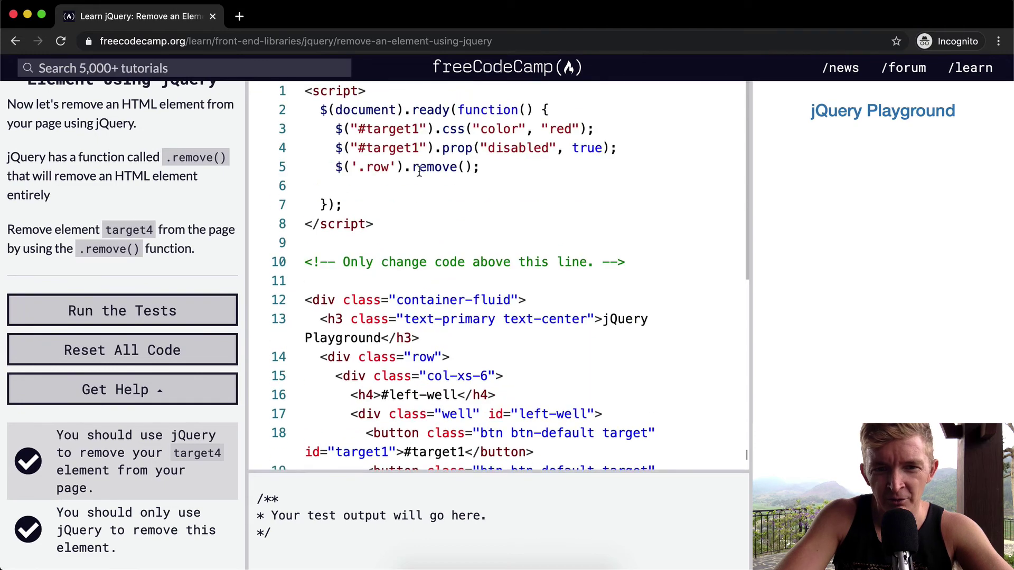
{"action": "left_click", "coordinate": [508, 173]}
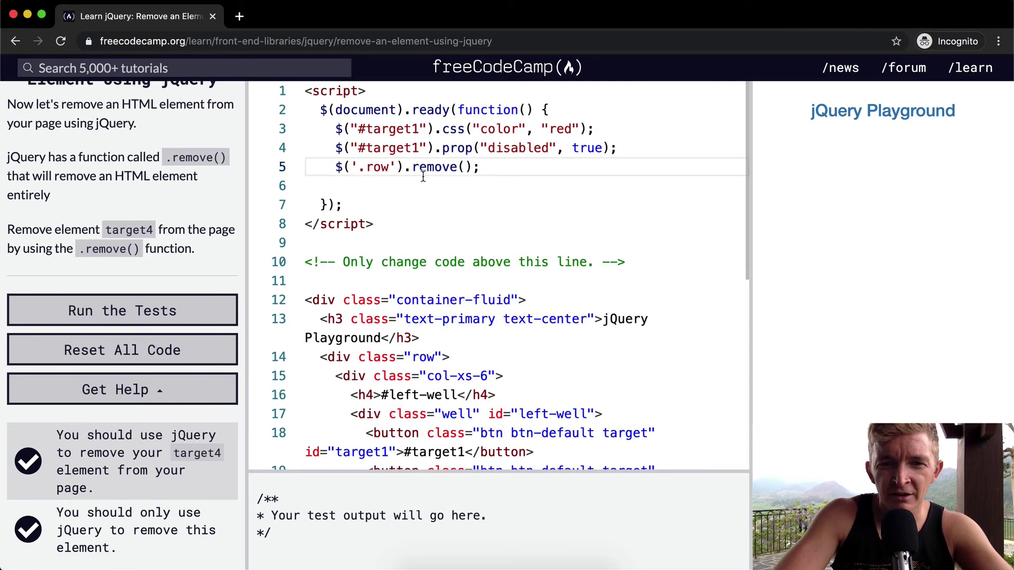
Replace 'row' in the line 5 selector and delete the empty line 6.
{"action": "double_click", "coordinate": [379, 167]}
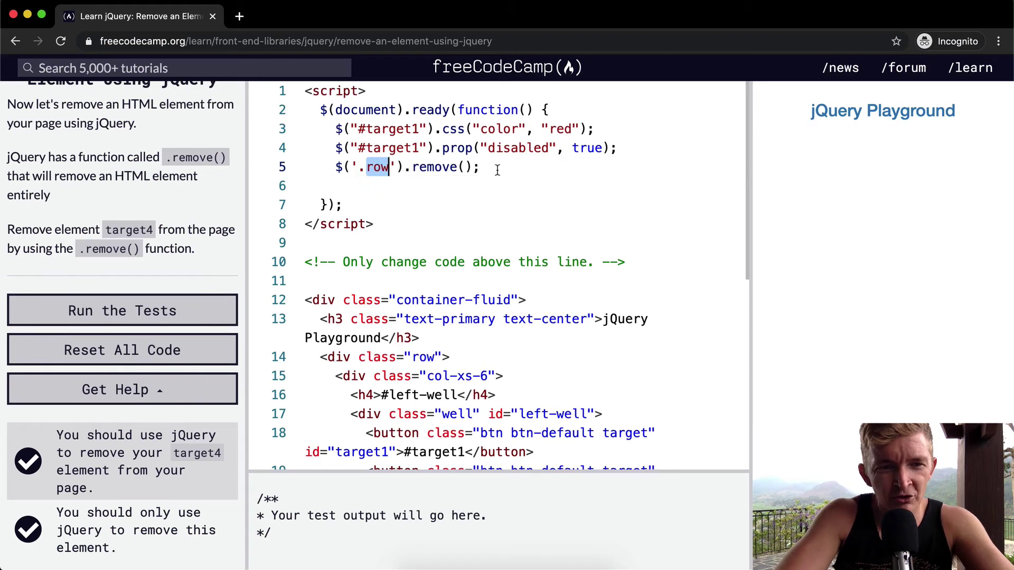
{"action": "type", "text": "target4"}
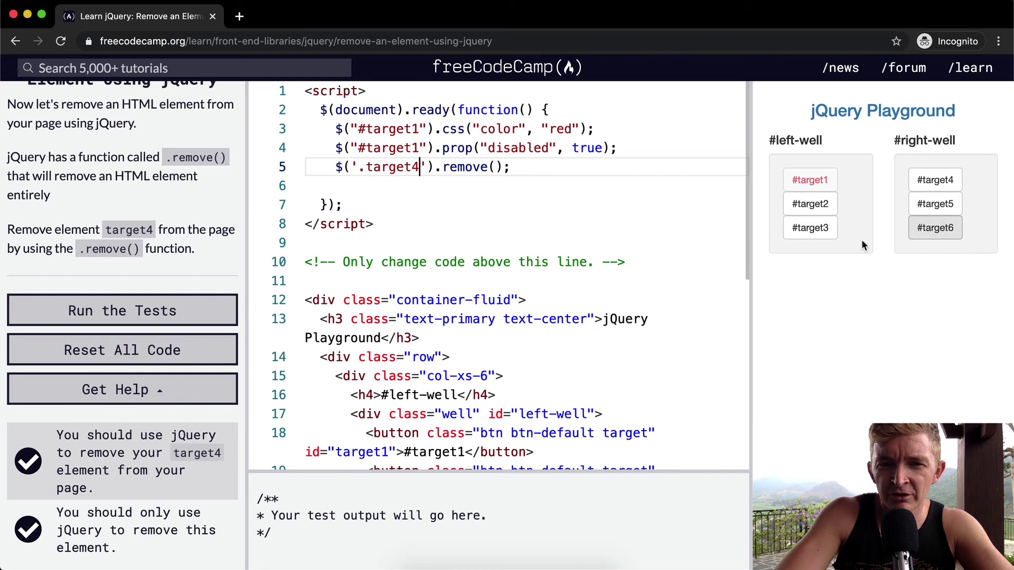
{"action": "left_click", "coordinate": [544, 181]}
{"action": "key", "text": "BackSpace"}
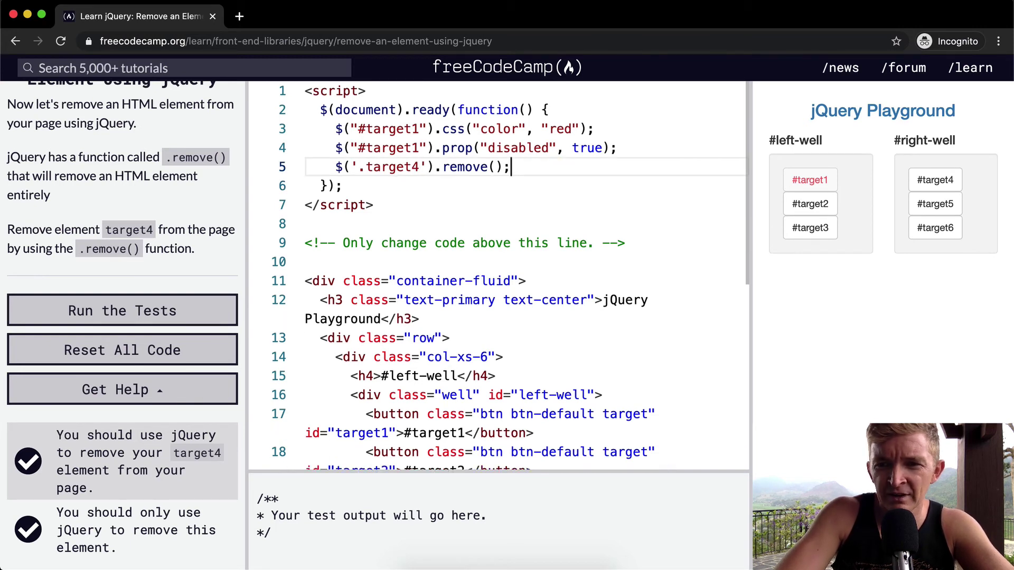
Make the selector '#target4' and run the challenge tests.
{"action": "double_click", "coordinate": [384, 168]}
{"action": "type", "text": ".targe"}
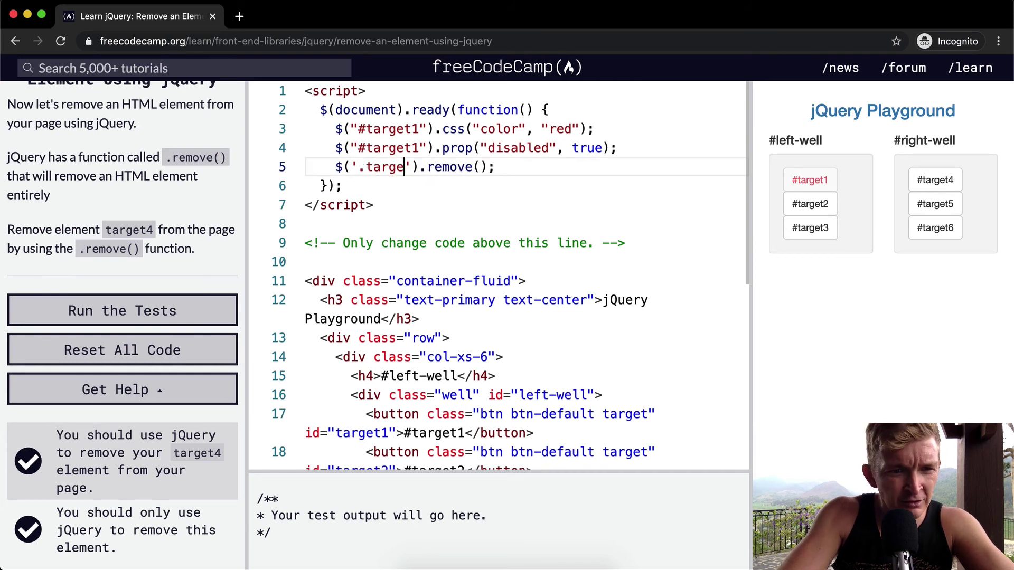
{"action": "type", "text": "t4"}
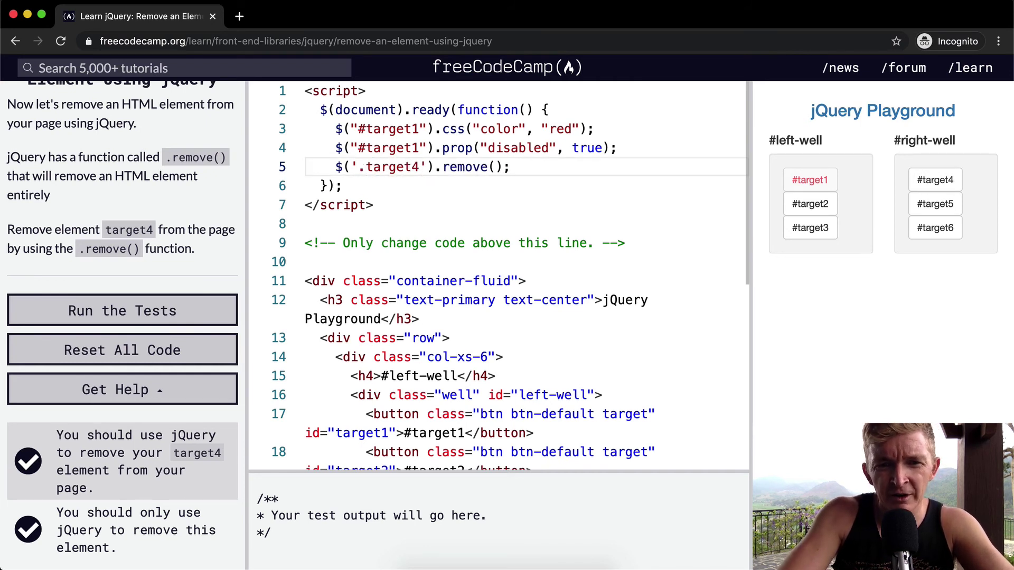
{"action": "left_click", "coordinate": [359, 166]}
{"action": "key", "text": "BackSpace"}
{"action": "type", "text": "#"}
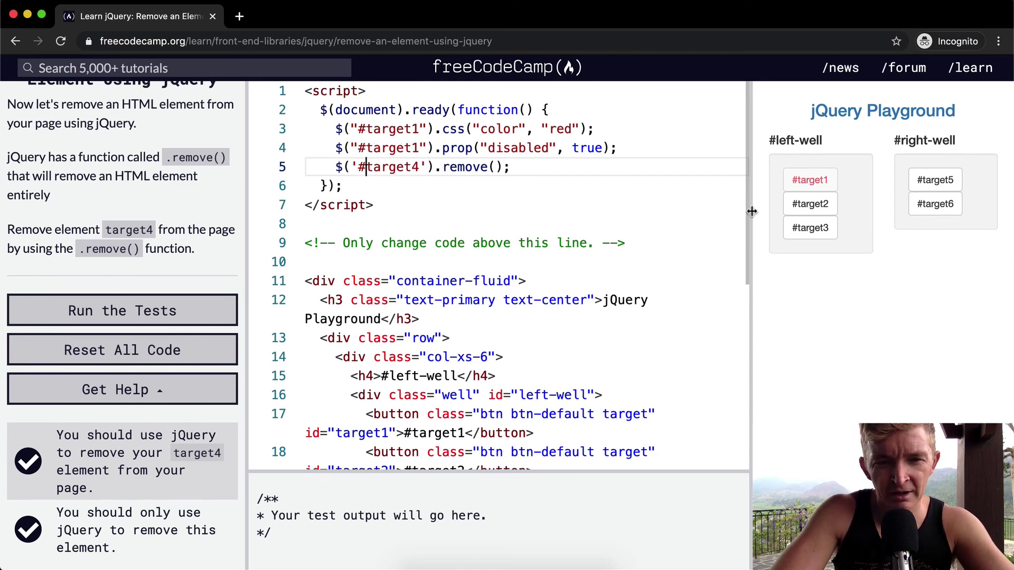
{"action": "left_click", "coordinate": [122, 310]}
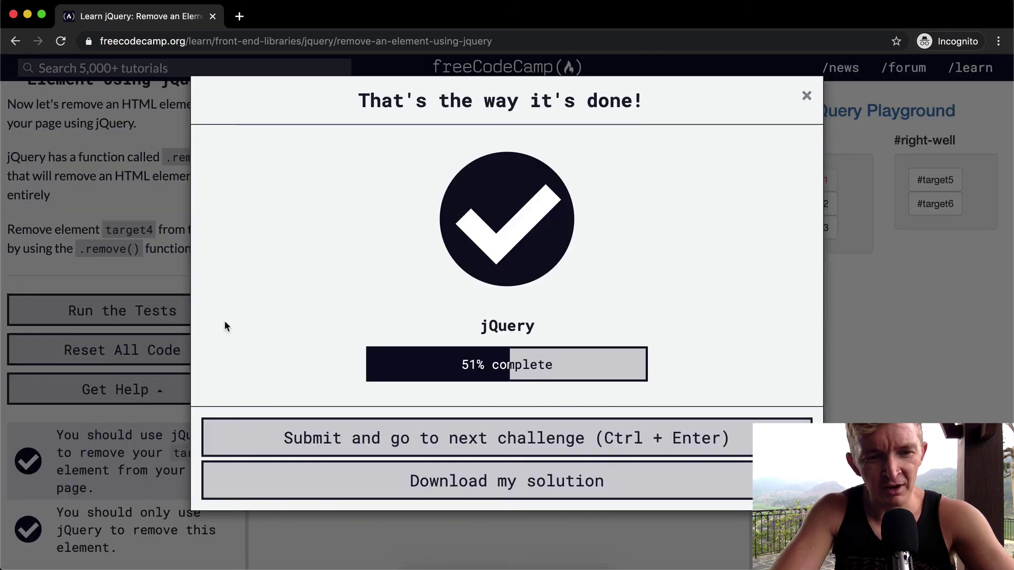